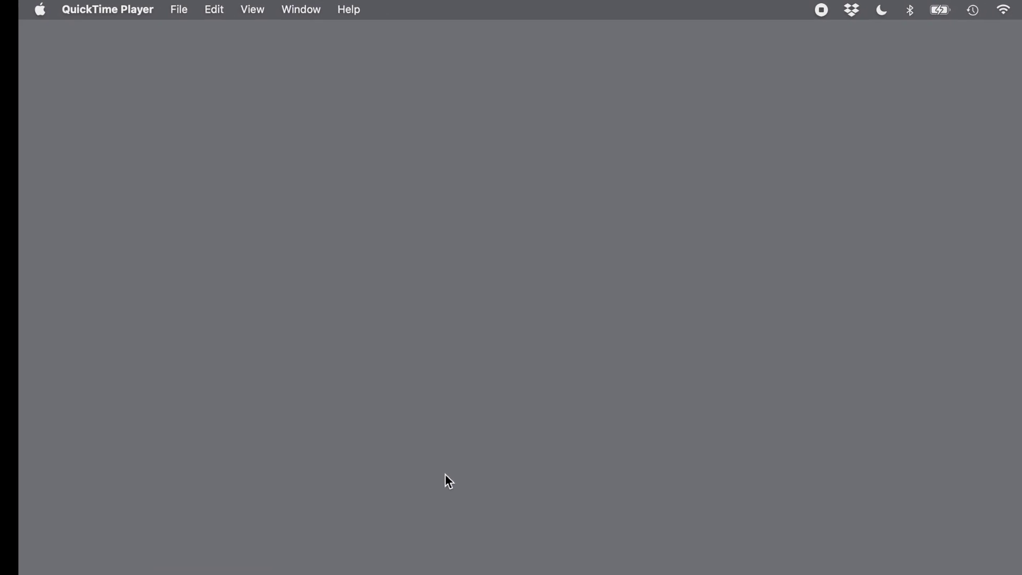
Bring up the Apple menu from the menu bar
click(25, 11)
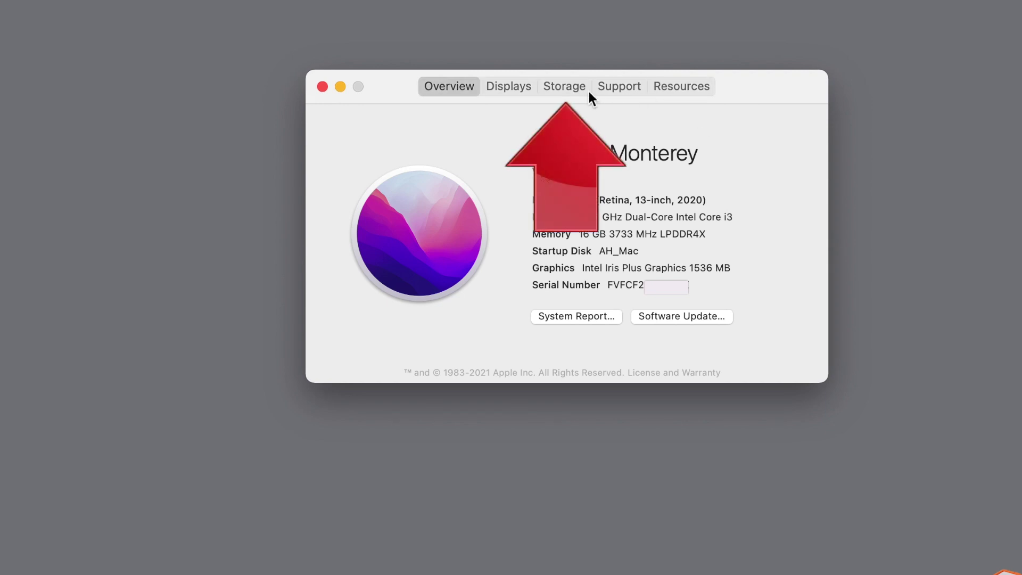
Show storage usage for AH_Mac and the LaCie disk, then enter Storage Management
click(574, 89)
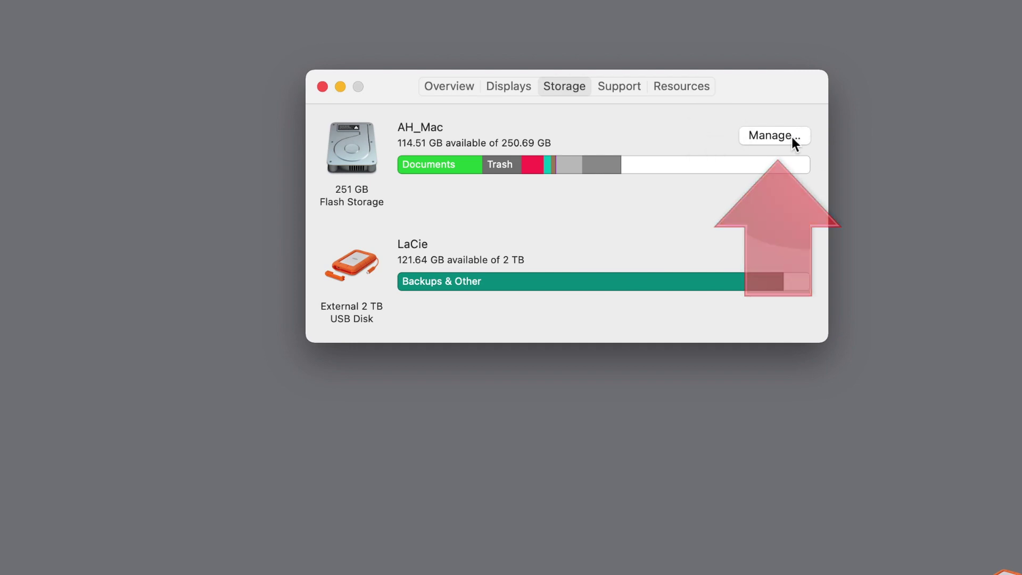
click(770, 135)
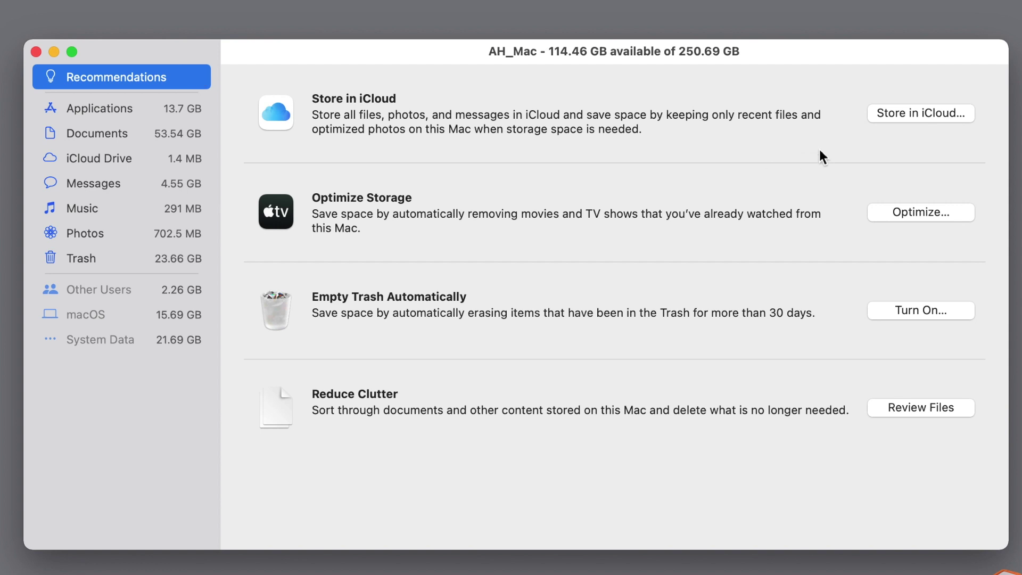
click(944, 116)
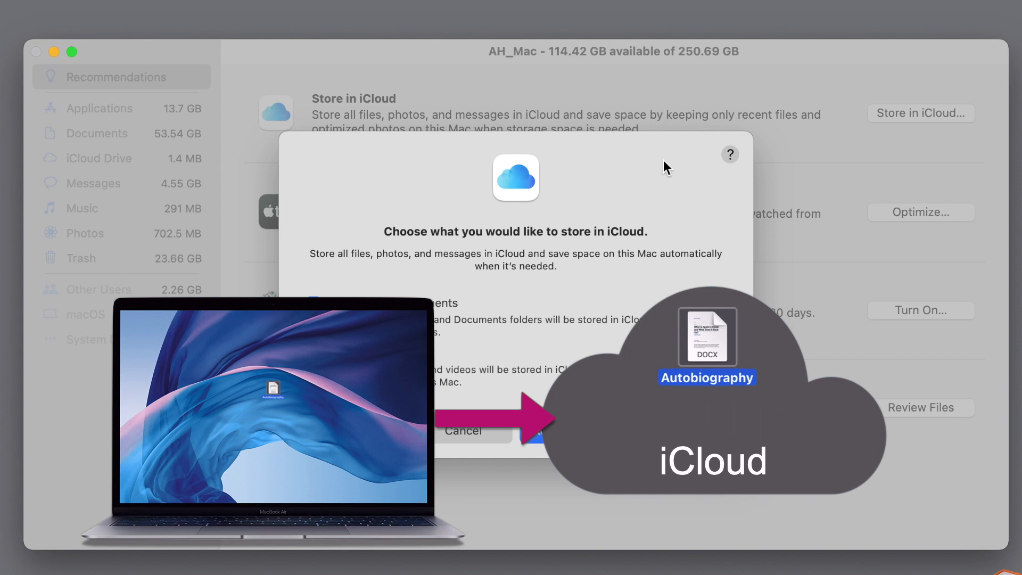
click(471, 431)
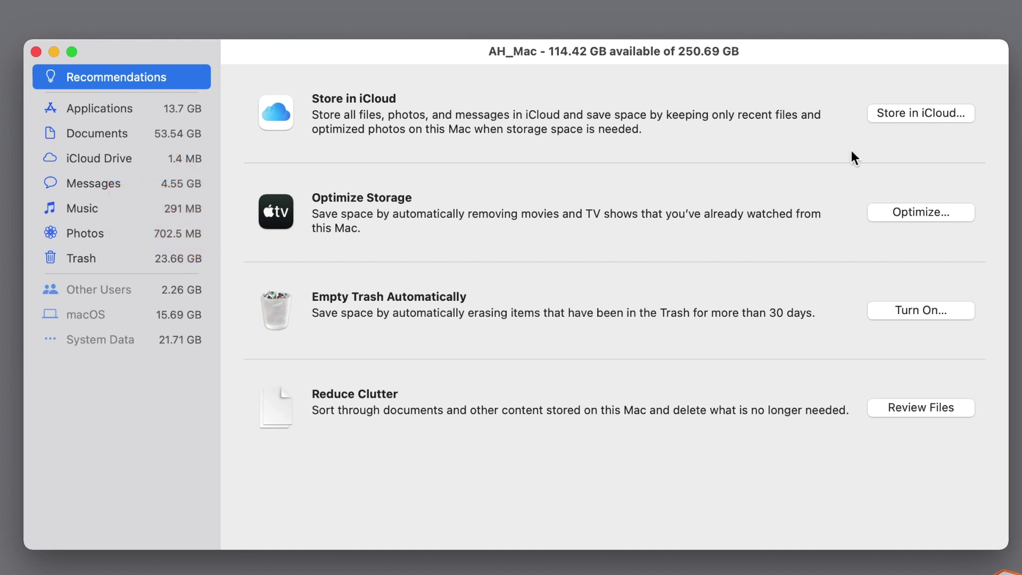
Enable Optimize Storage for watched movies and TV, then begin enabling automatic Trash emptying
click(933, 217)
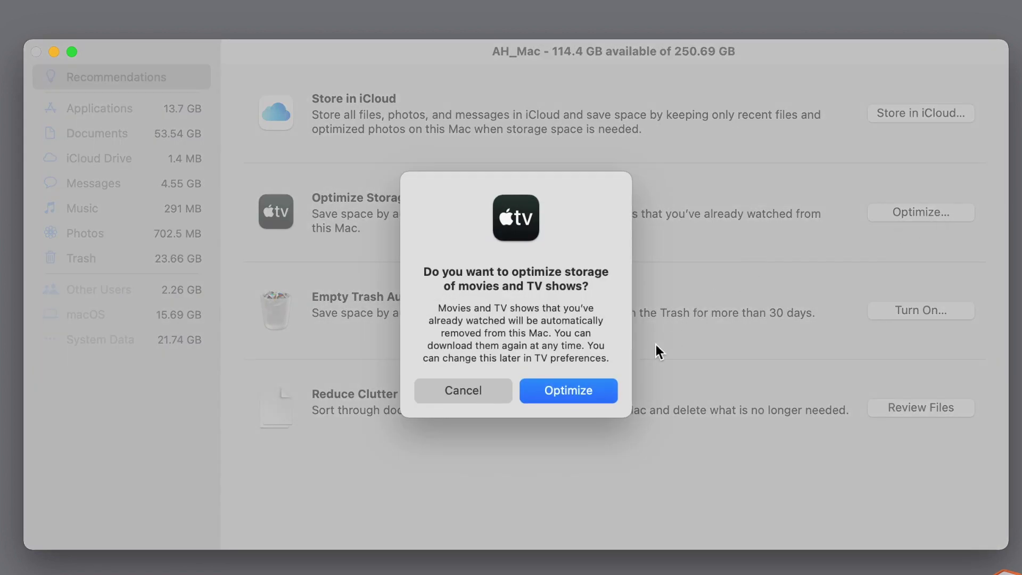
click(595, 394)
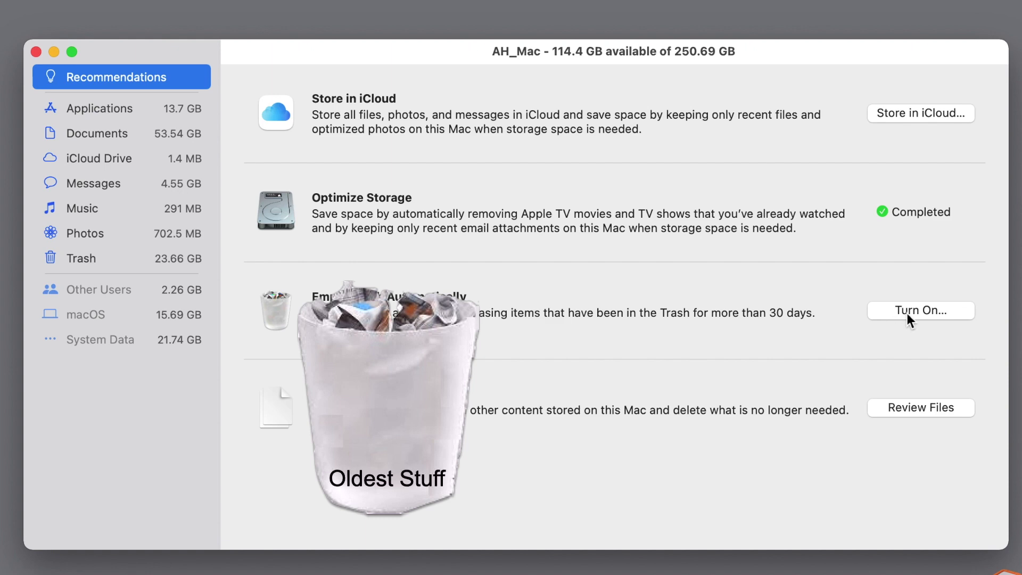
click(907, 312)
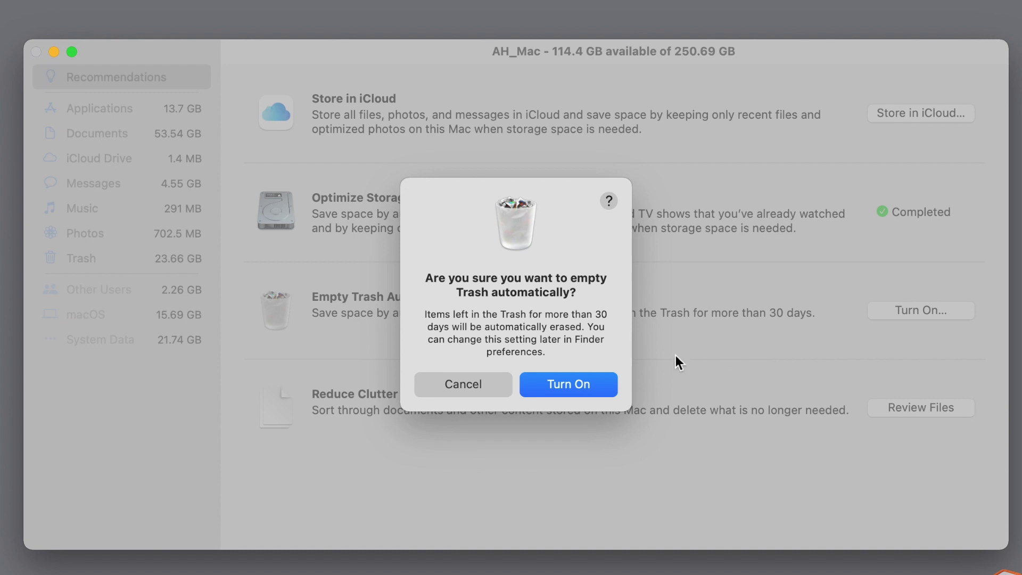
Confirm erasing Trash items automatically after 30 days
click(595, 386)
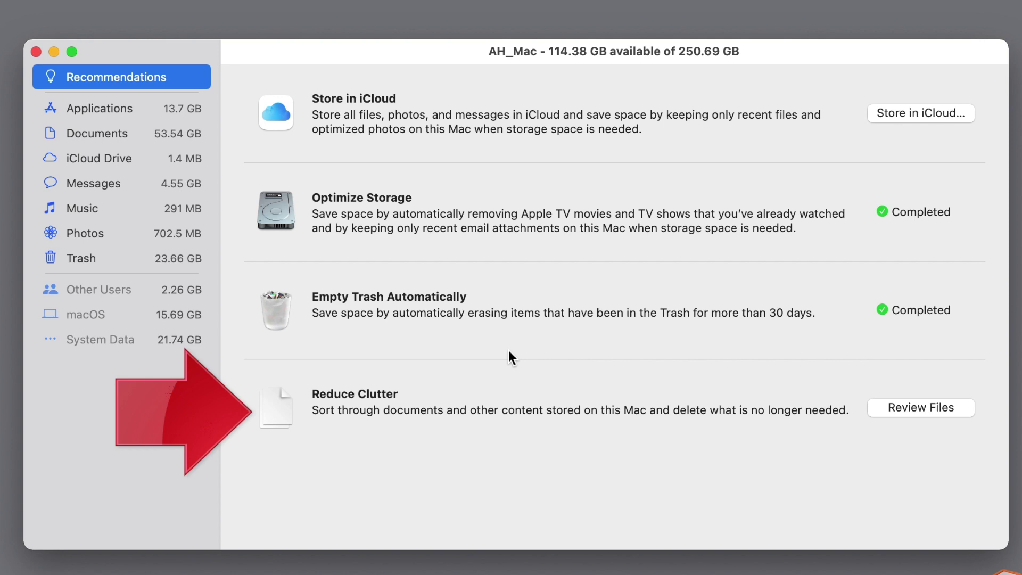
Review large documents via Reduce Clutter's Review Files
click(908, 405)
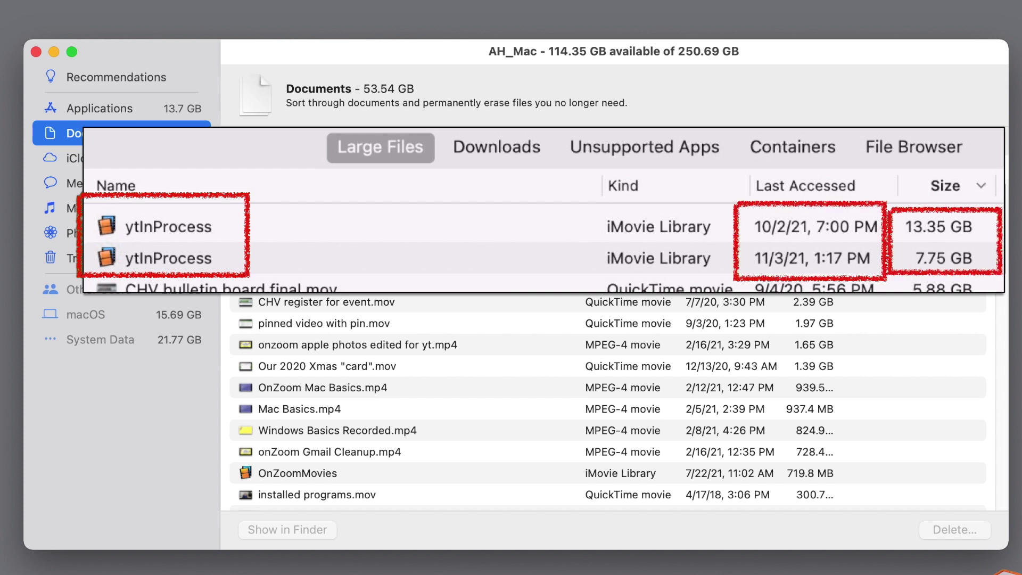
Permanently delete the 13.35 GB ytInProcess library in Downloads, then view the Downloads list
click(317, 195)
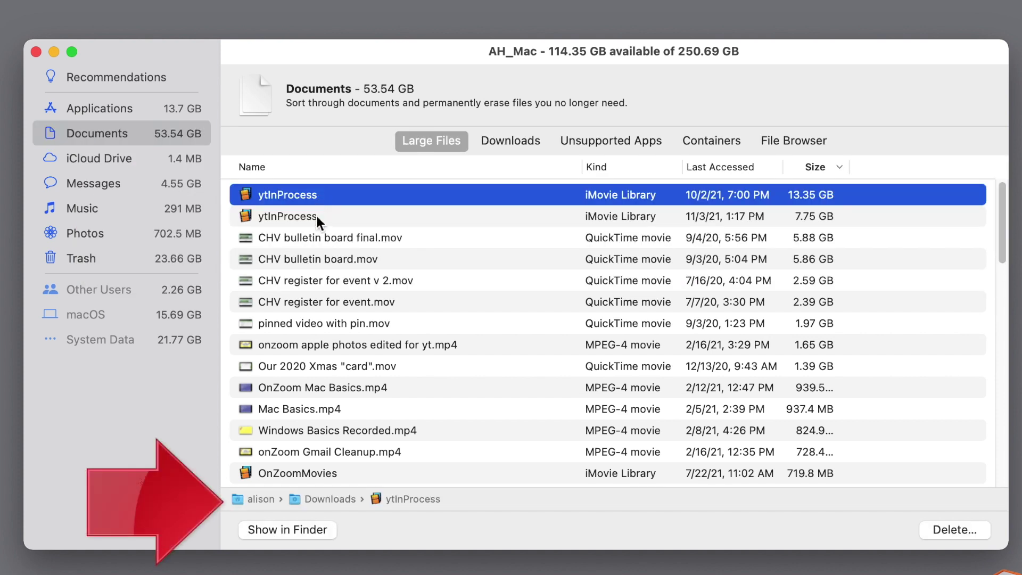
click(317, 216)
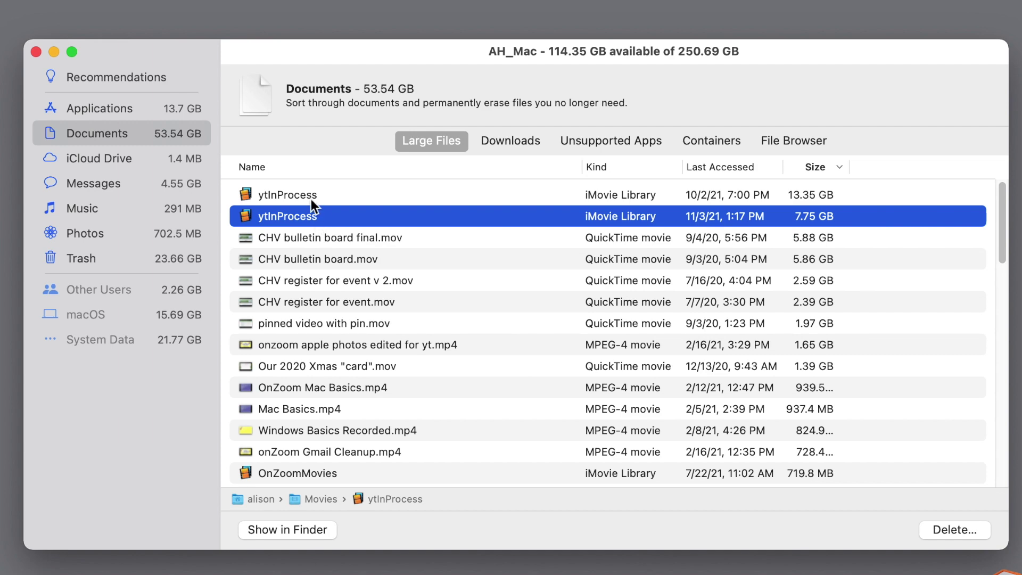
click(311, 198)
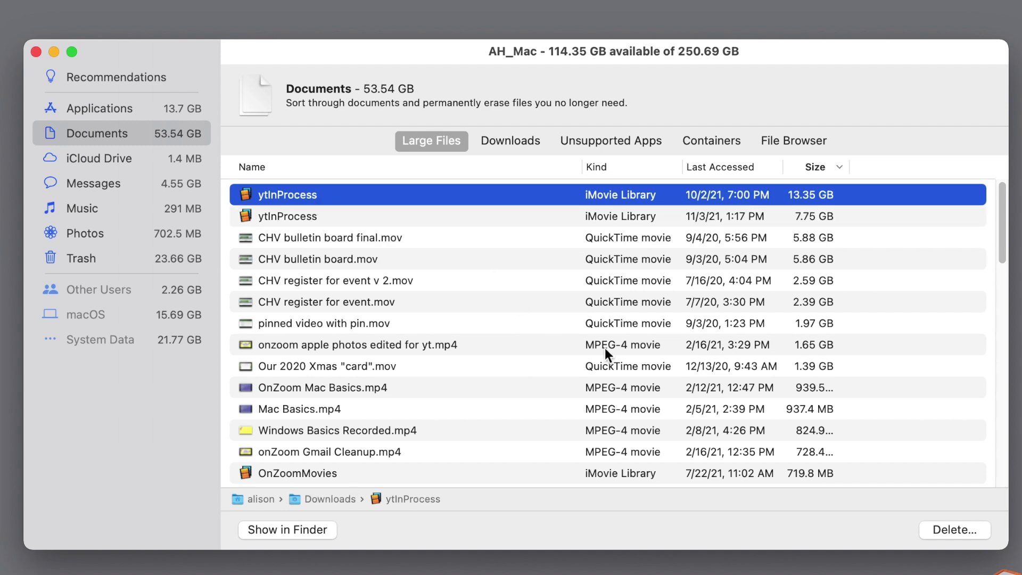
click(959, 529)
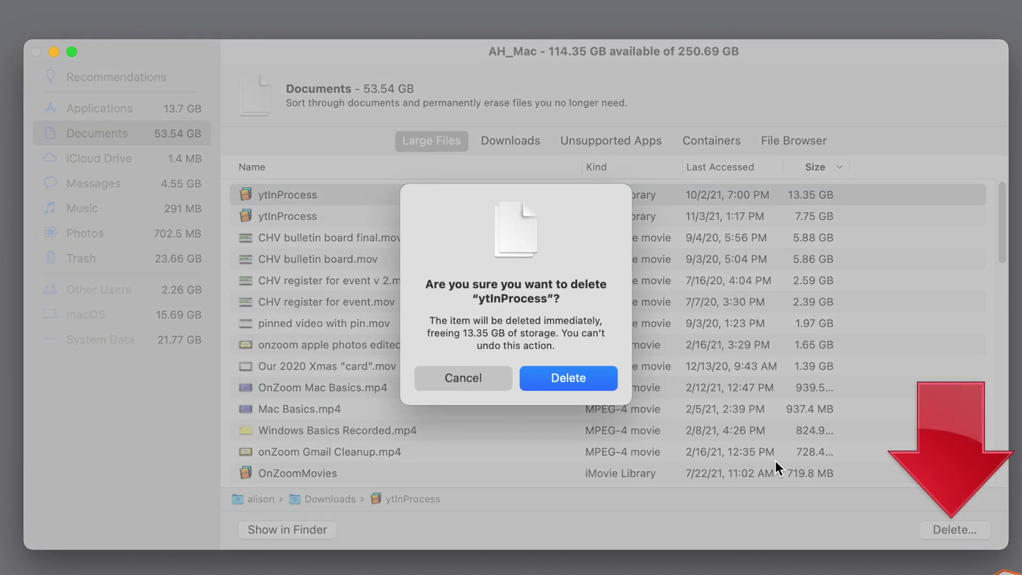
click(582, 386)
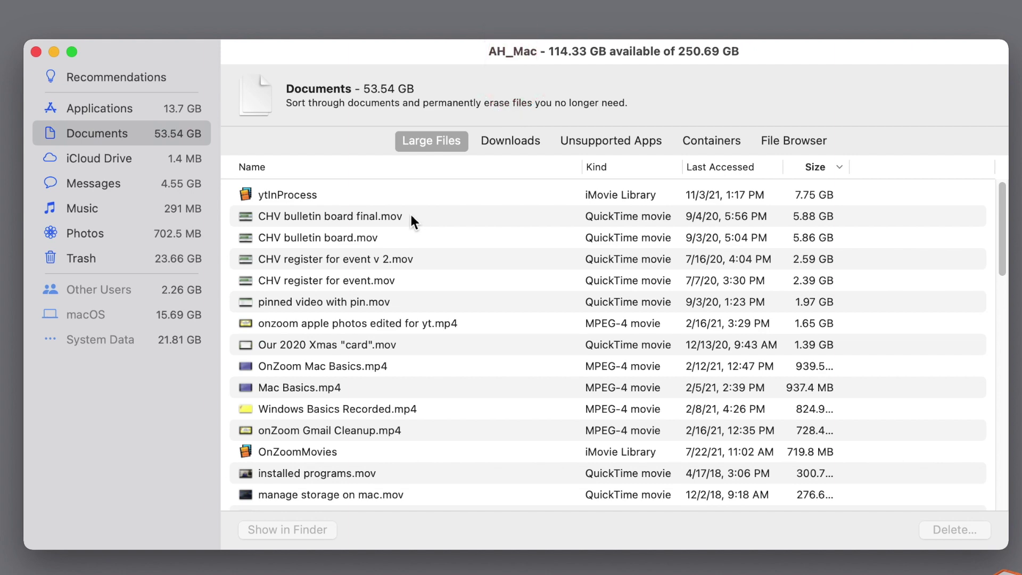
click(514, 140)
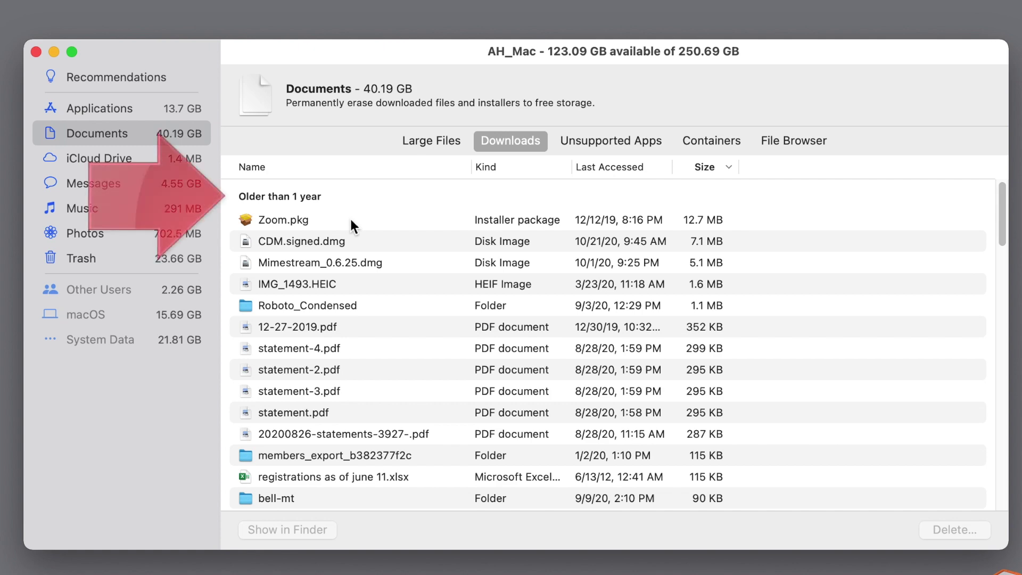
scroll(428, 244, down, 1)
scroll(428, 244, down, 5)
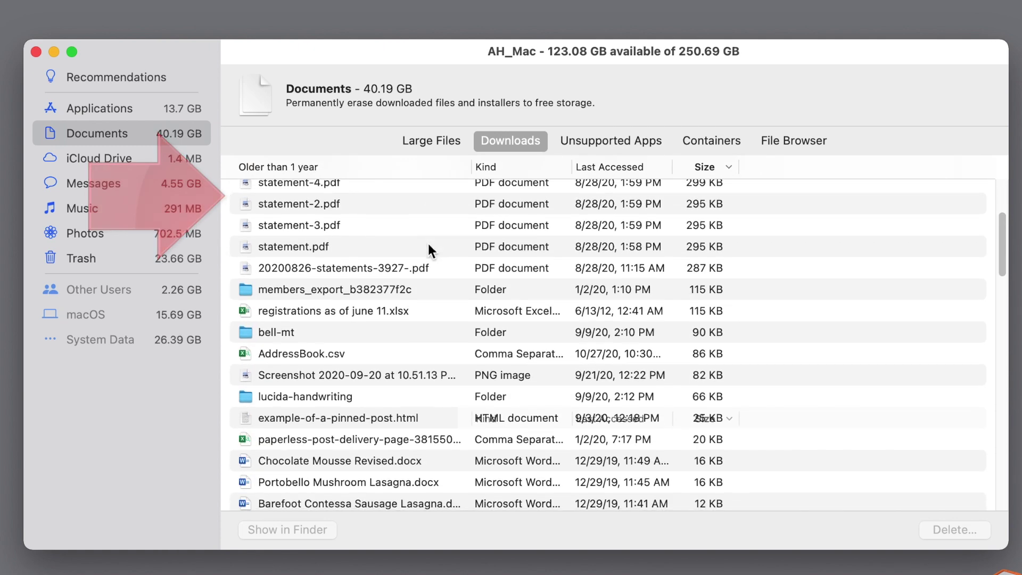
scroll(428, 244, down, 5)
scroll(428, 243, down, 2)
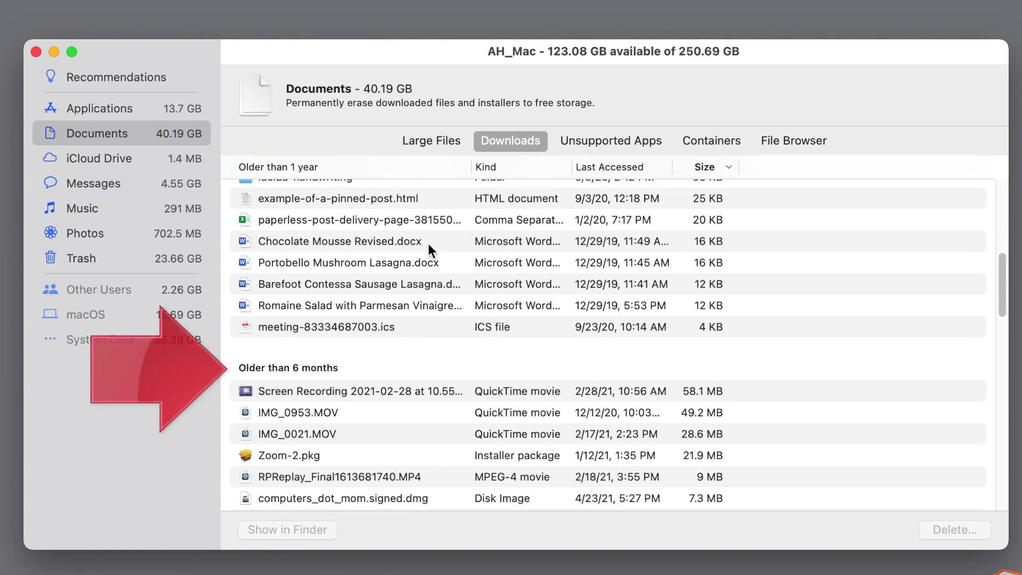
scroll(428, 243, down, 1)
scroll(428, 244, up, 4)
scroll(428, 243, up, 2)
scroll(428, 243, up, 5)
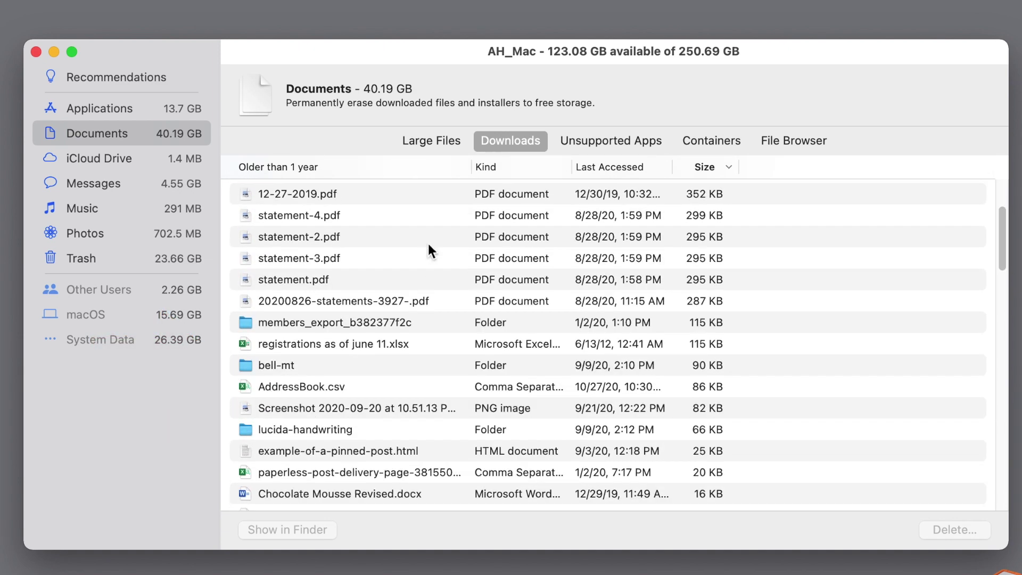
scroll(429, 243, up, 4)
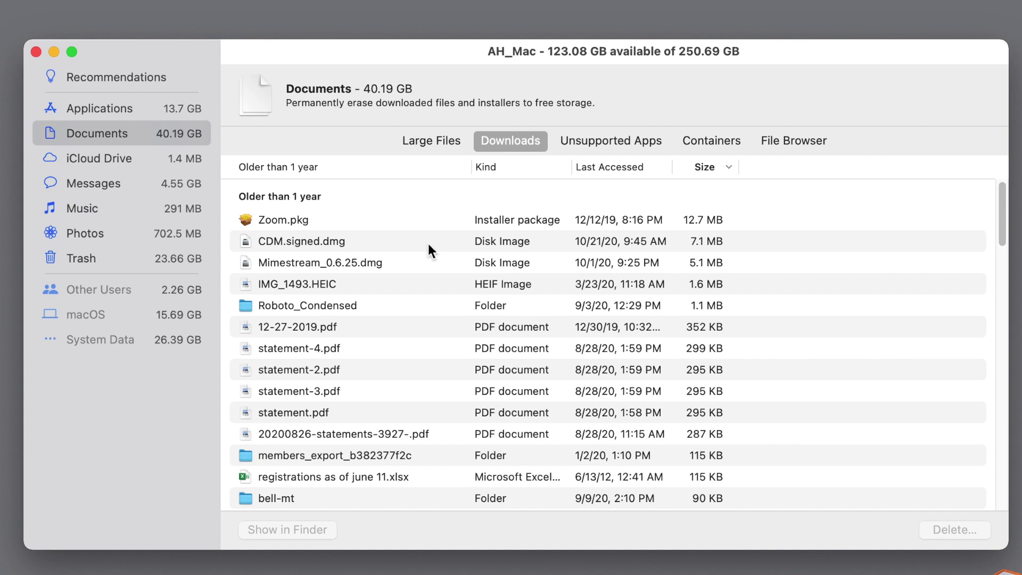
Select the old 12.7 MB Zoom.pkg installer in Downloads
click(354, 223)
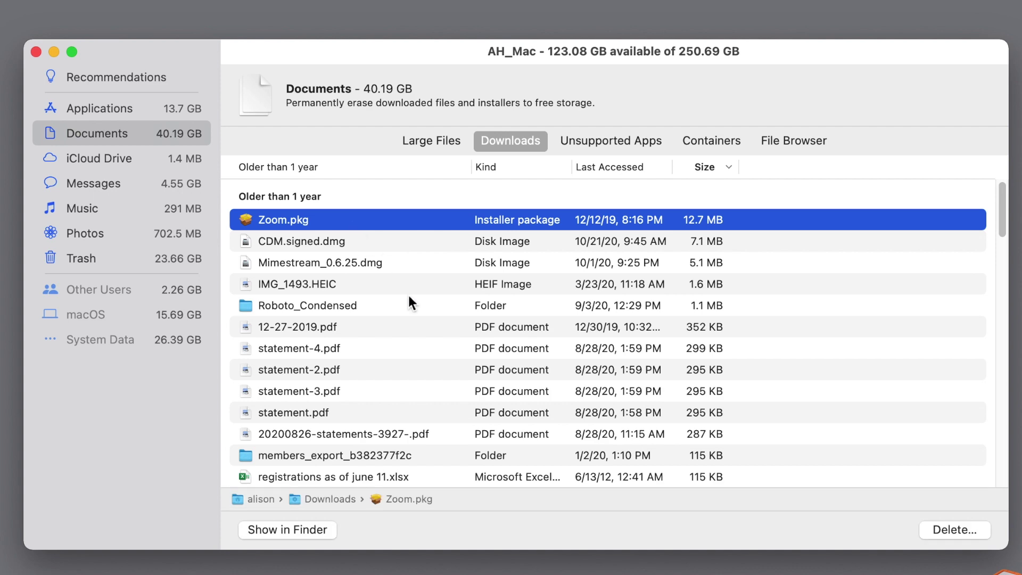
scroll(408, 295, down, 3)
scroll(408, 295, down, 3)
scroll(407, 295, down, 3)
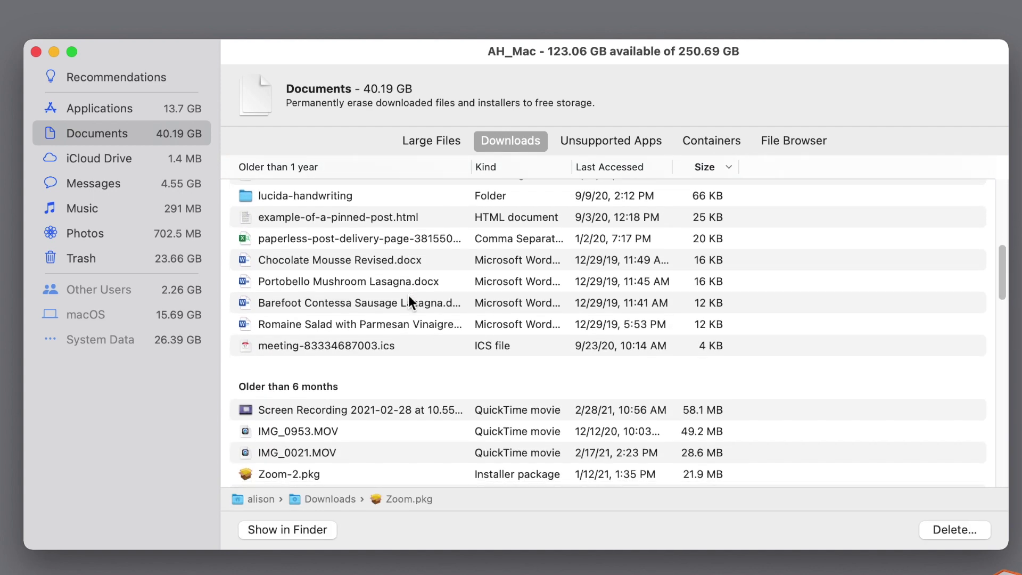
Permanently delete all 24 downloads older than one year
shift+click(375, 344)
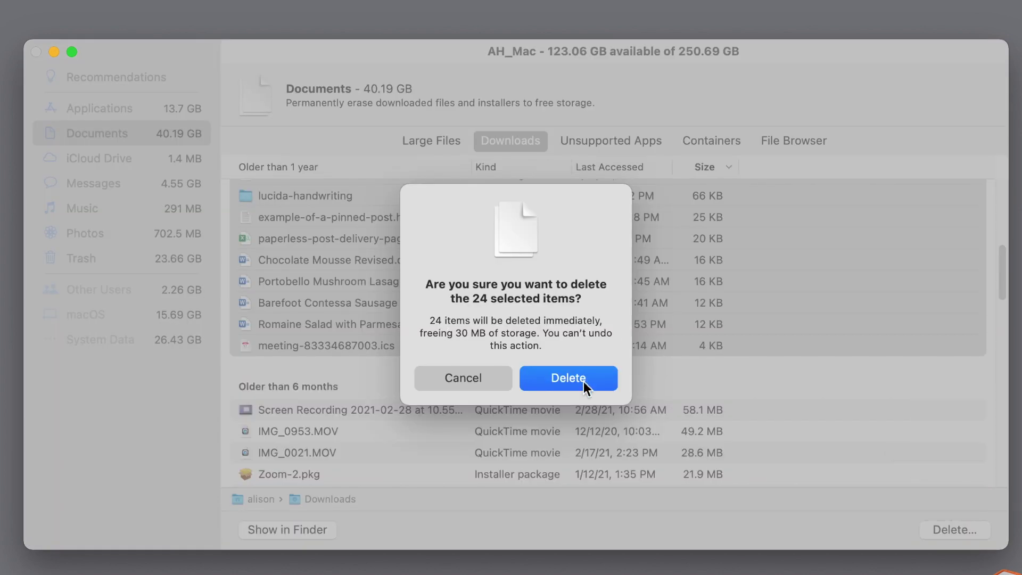
click(584, 381)
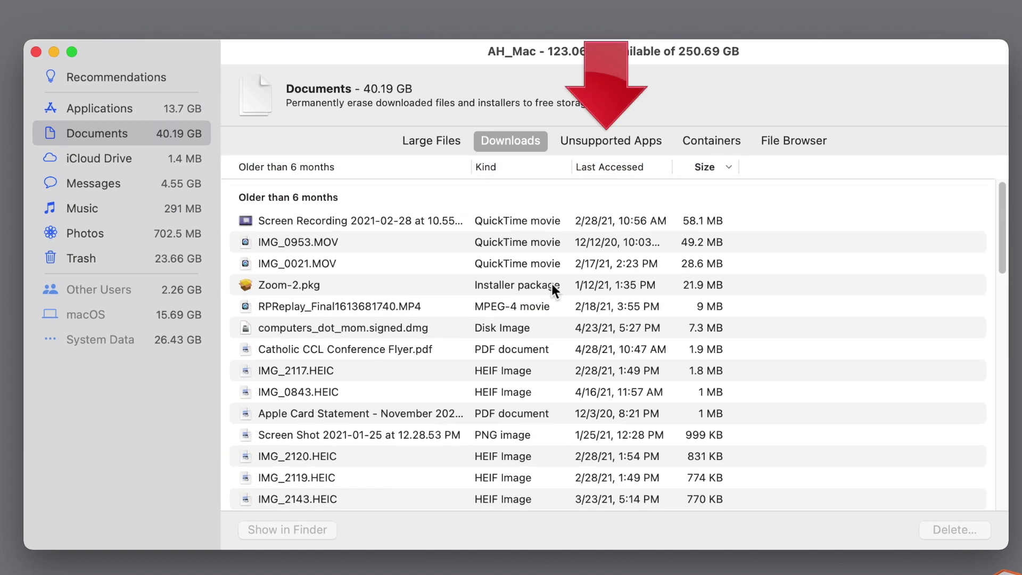
Check Unsupported Apps and Containers, then switch to the Applications list
click(604, 146)
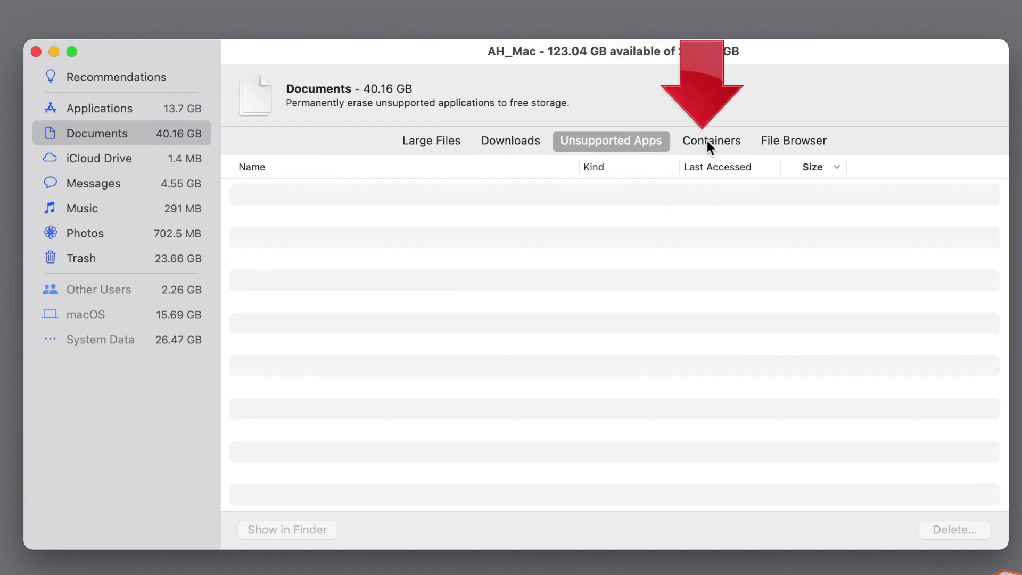
click(706, 141)
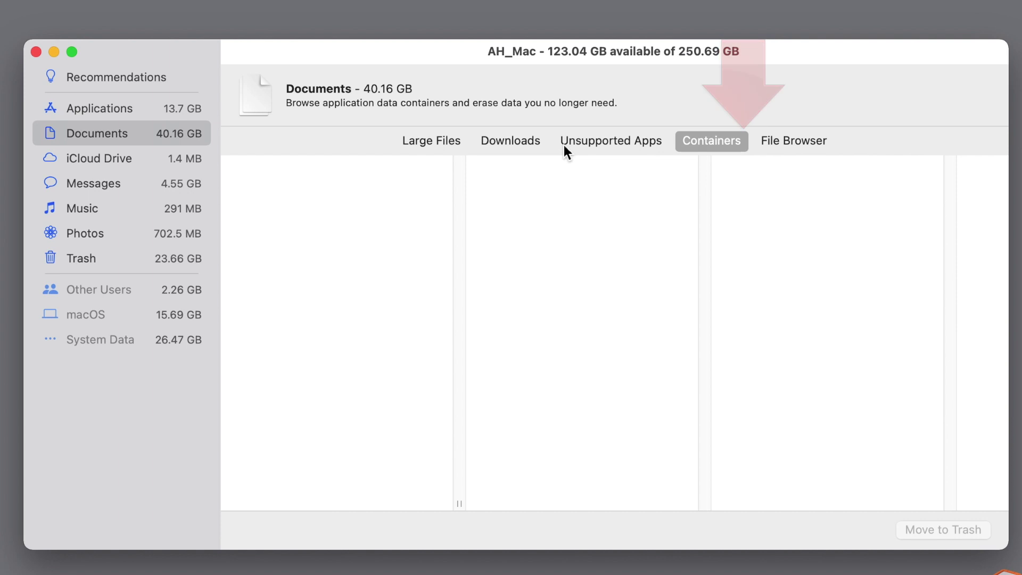
click(113, 108)
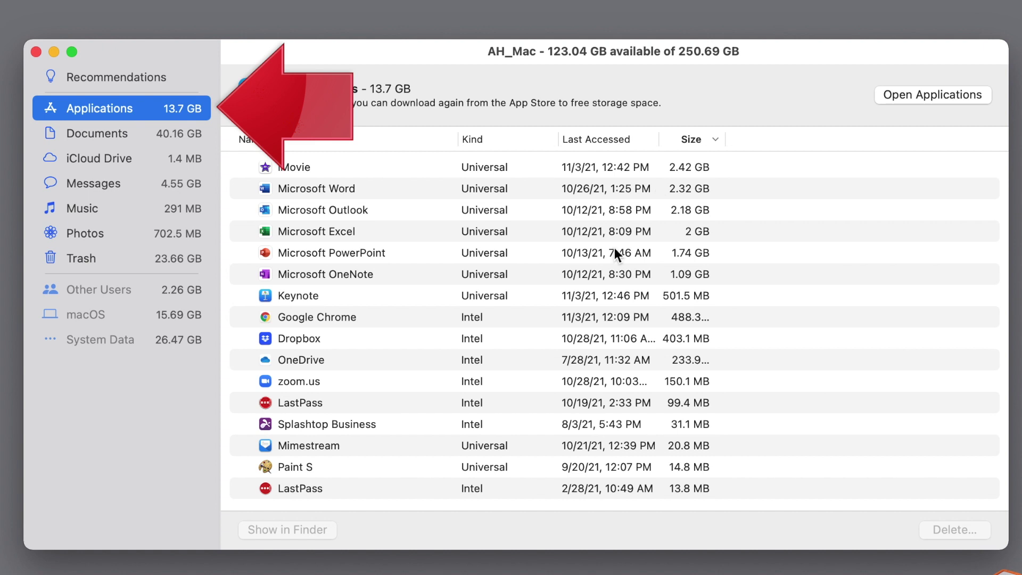
scroll(614, 248, down, 1)
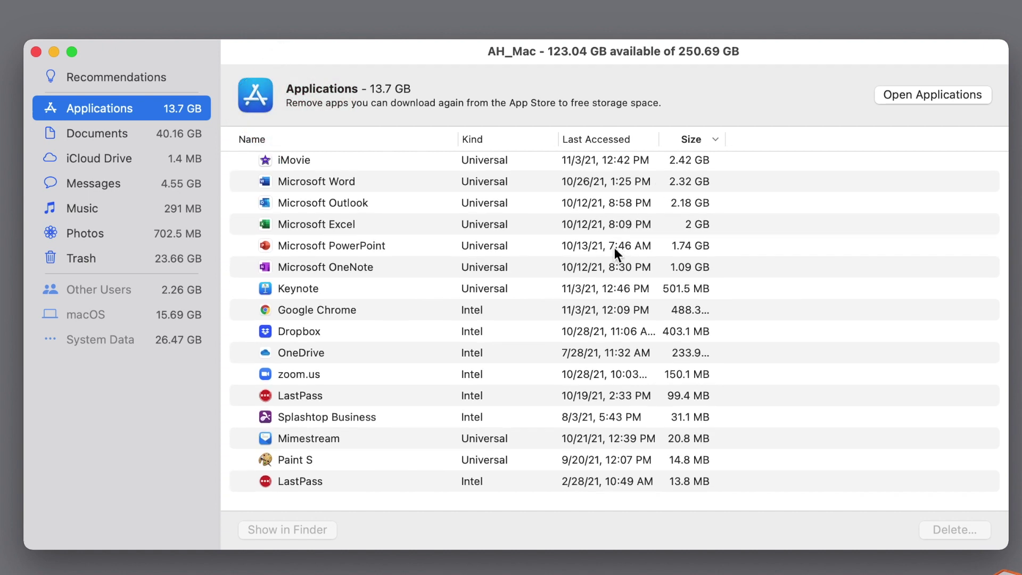
scroll(614, 248, down, 1)
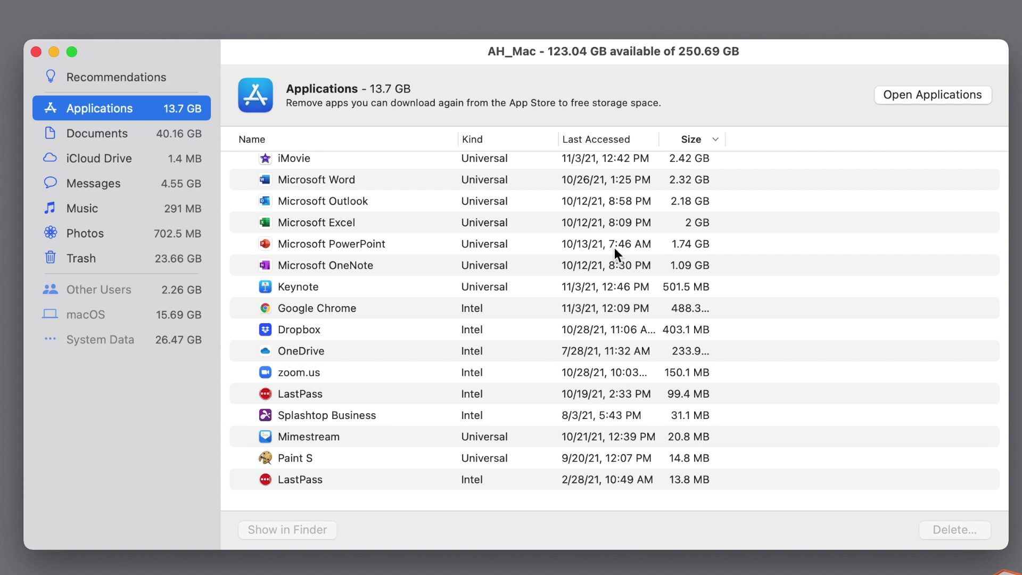
Widen the Size column, inspect Splashtop Business, then show the Messages attachments
drag(725, 146, 752, 146)
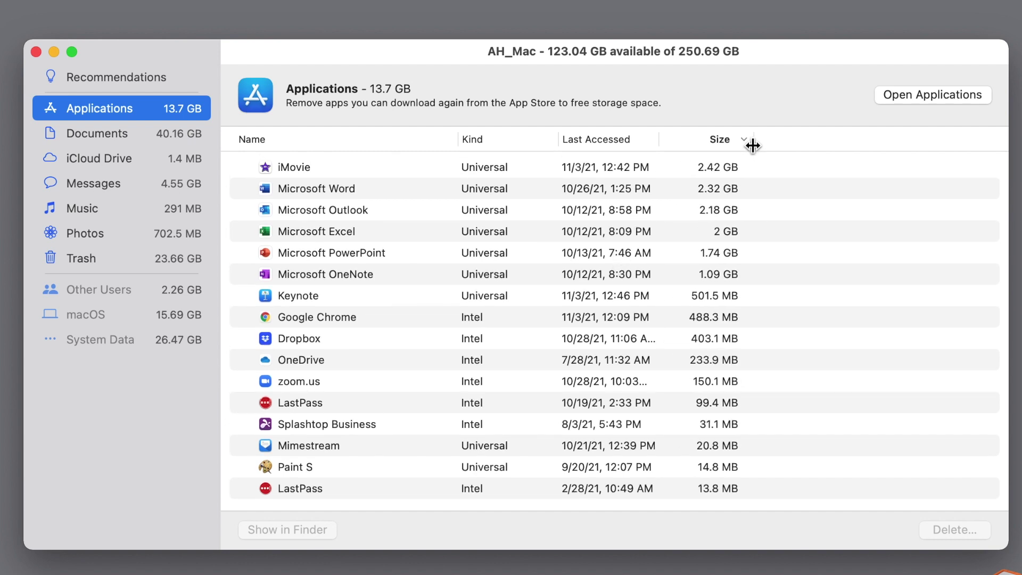
scroll(491, 390, down, 1)
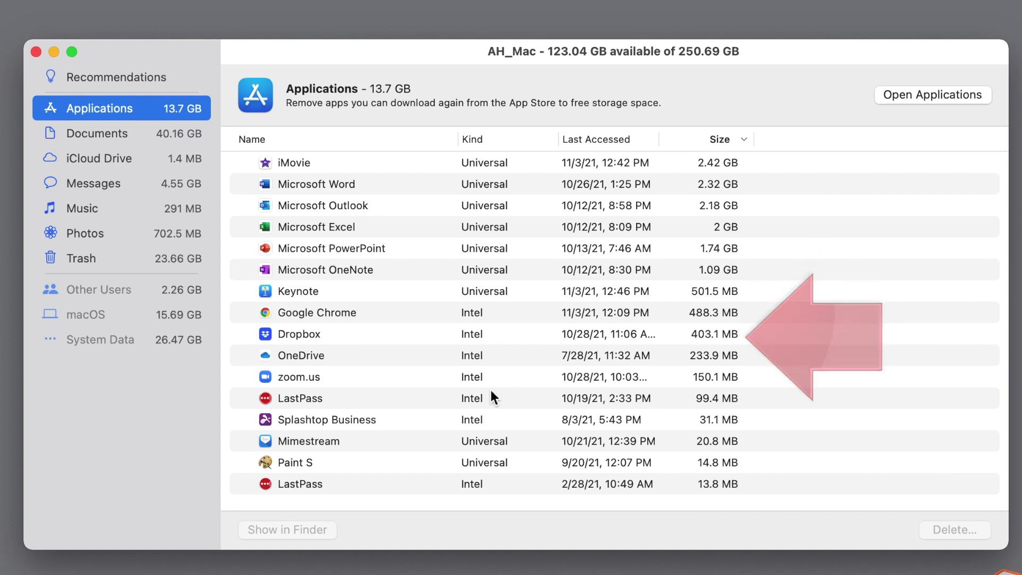
click(384, 421)
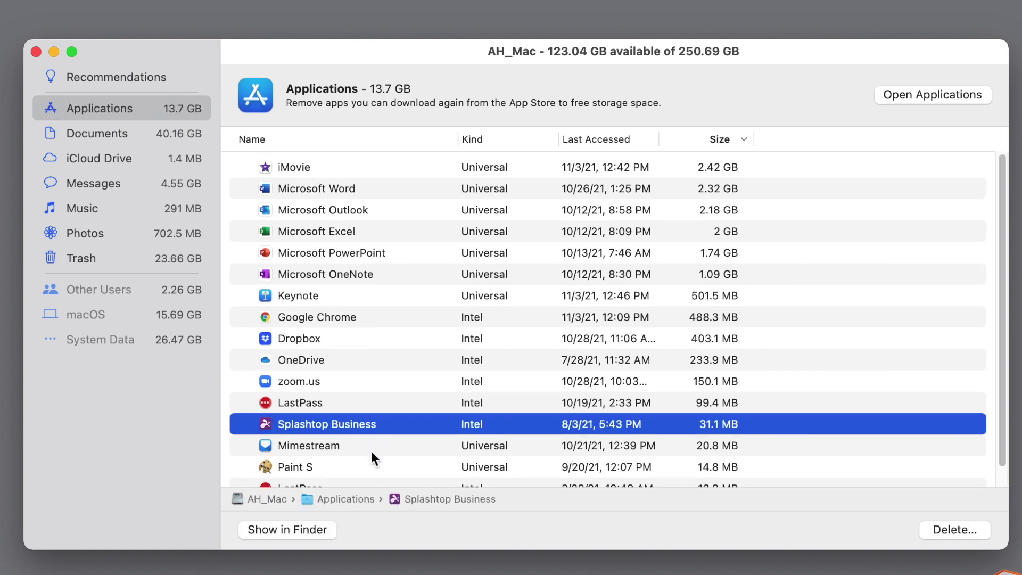
scroll(371, 459, down, 2)
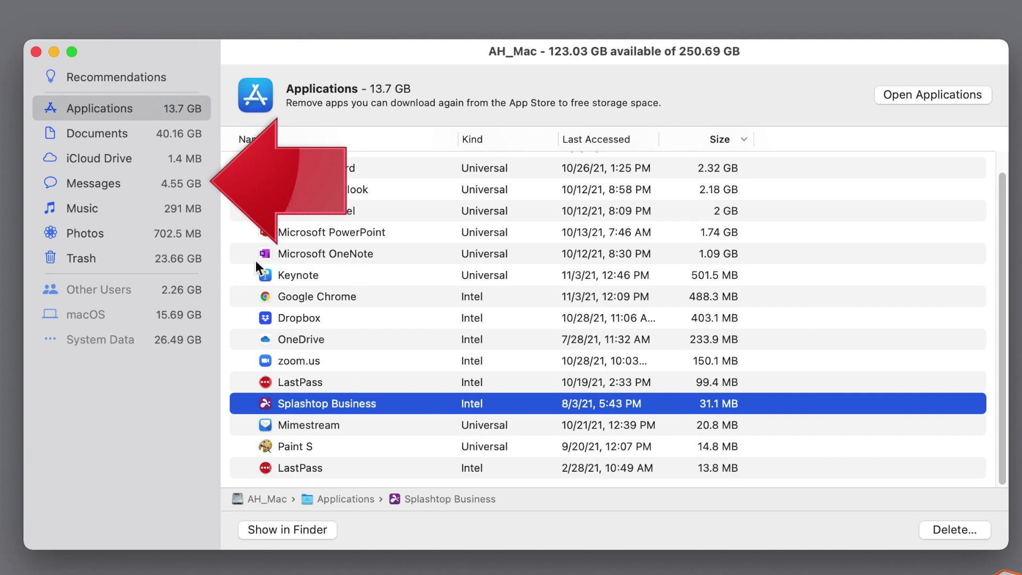
click(148, 183)
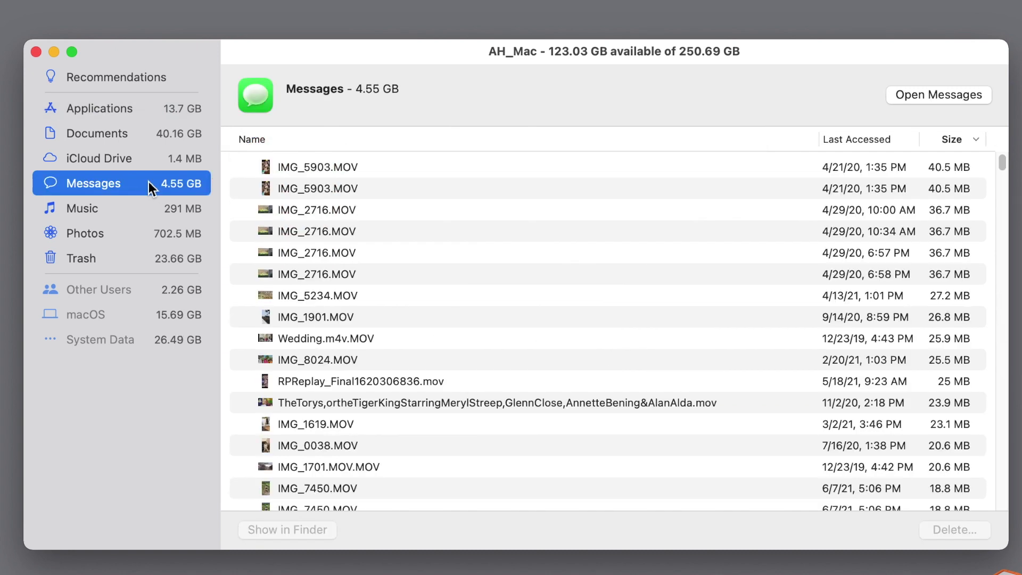
scroll(729, 234, down, 1)
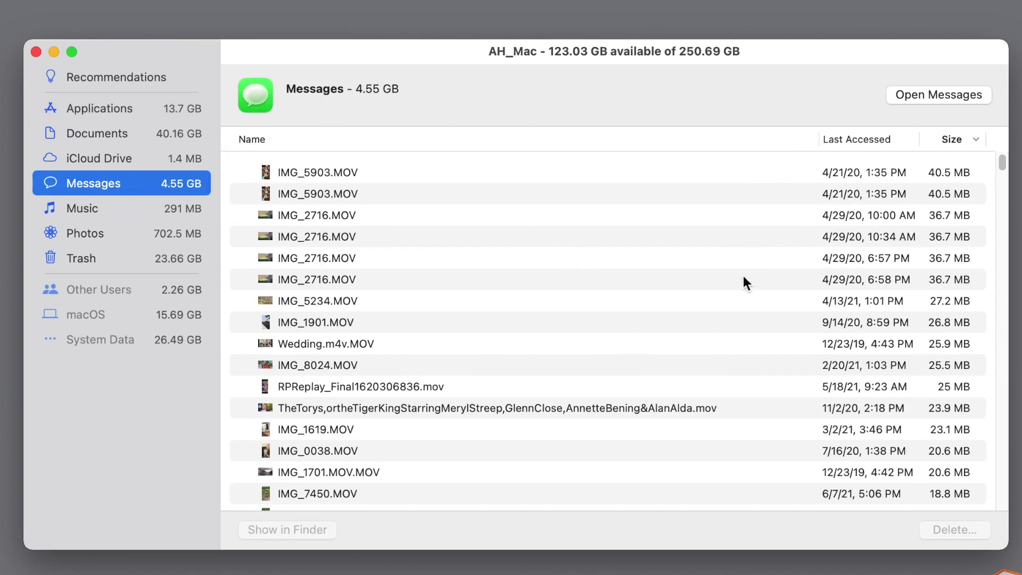
scroll(744, 275, down, 4)
scroll(743, 276, up, 5)
scroll(892, 211, up, 1)
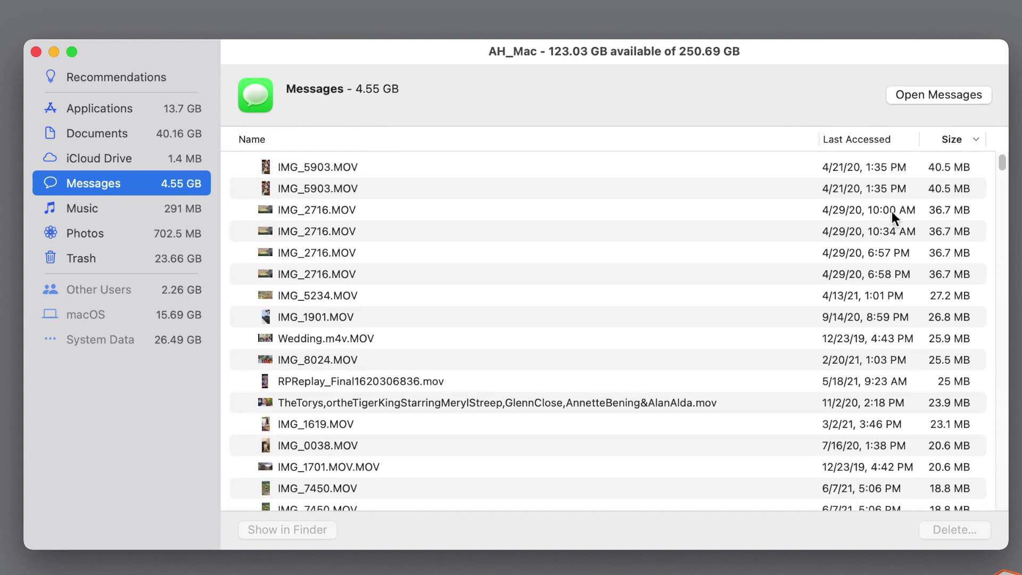
click(875, 143)
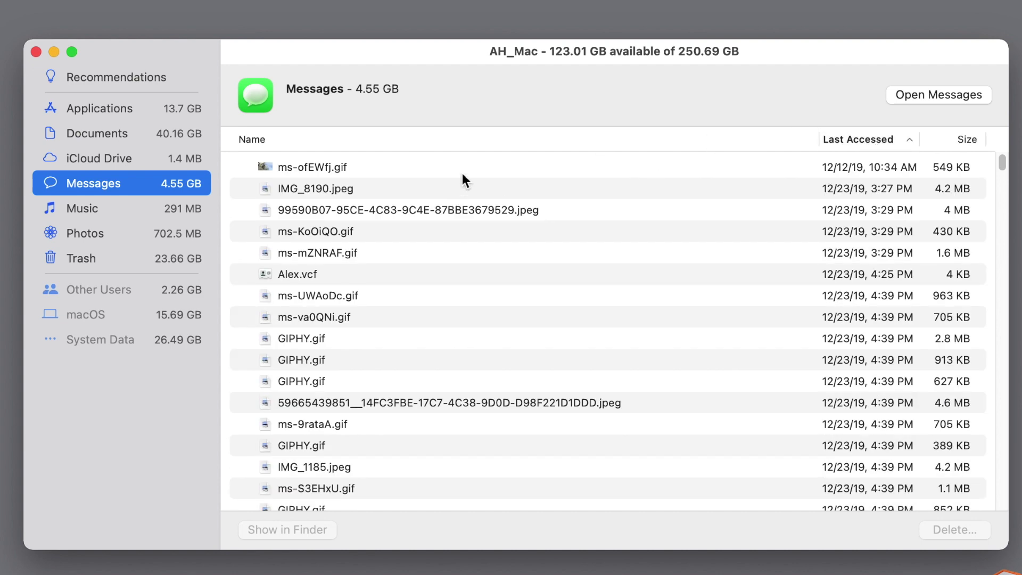
Select all 2019 Messages attachments from ms-ofEWfj.gif onward and delete them
click(462, 173)
scroll(484, 287, down, 5)
scroll(484, 286, down, 5)
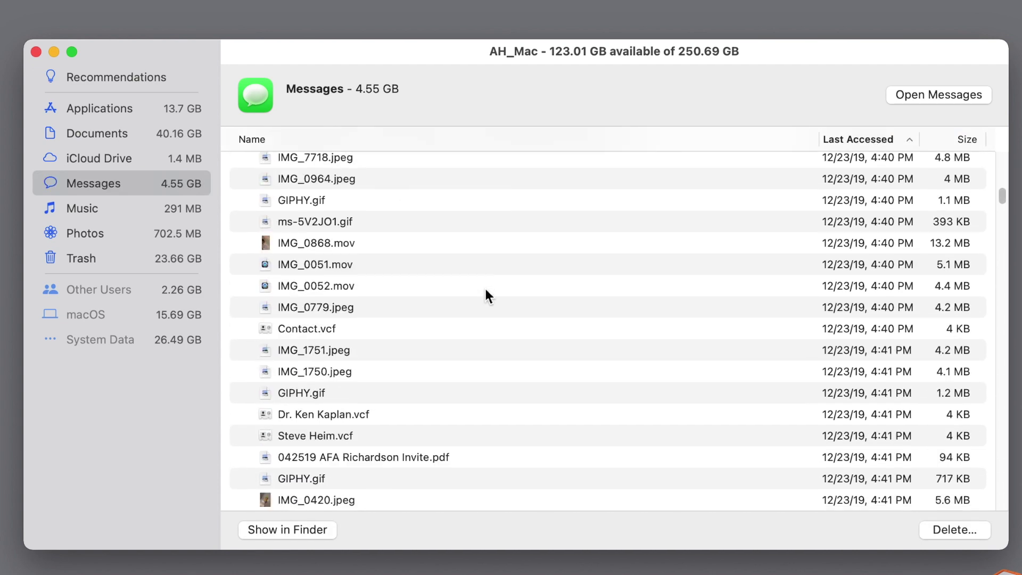
scroll(485, 289, down, 10)
scroll(484, 289, down, 10)
scroll(484, 289, down, 10)
scroll(485, 289, up, 2)
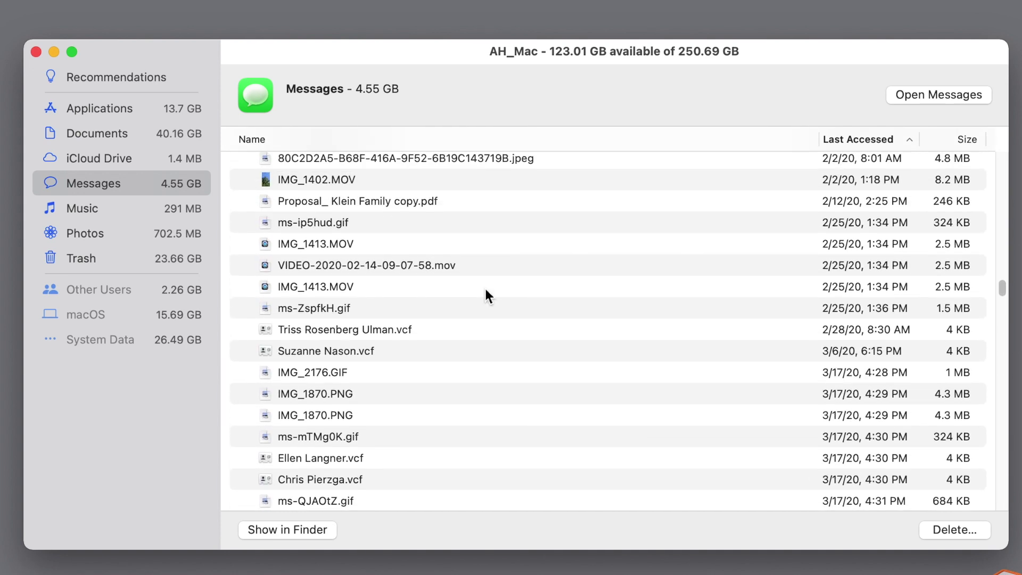
scroll(484, 287, up, 2)
scroll(484, 285, up, 3)
scroll(484, 286, up, 2)
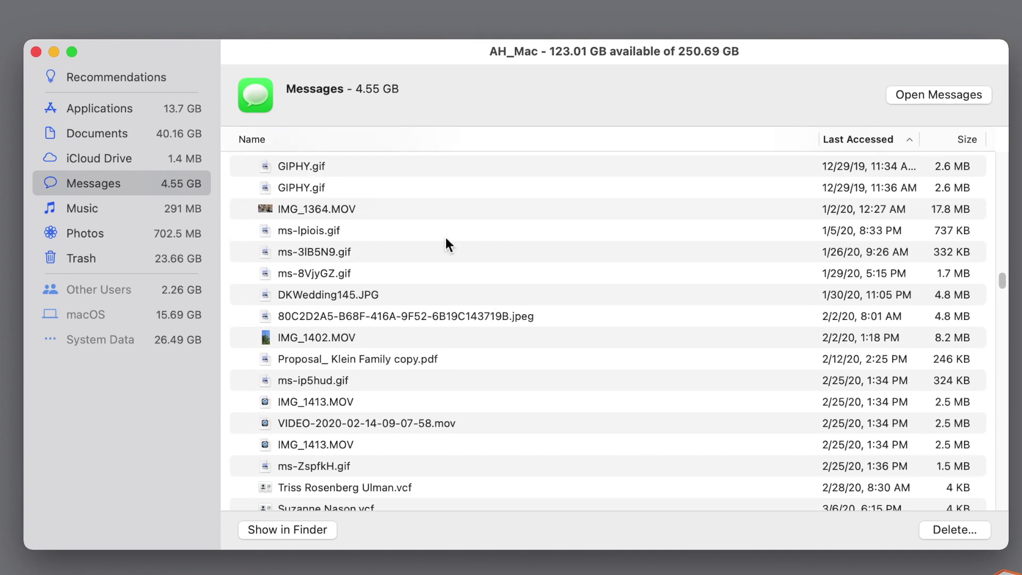
shift+click(402, 190)
scroll(402, 190, up, 5)
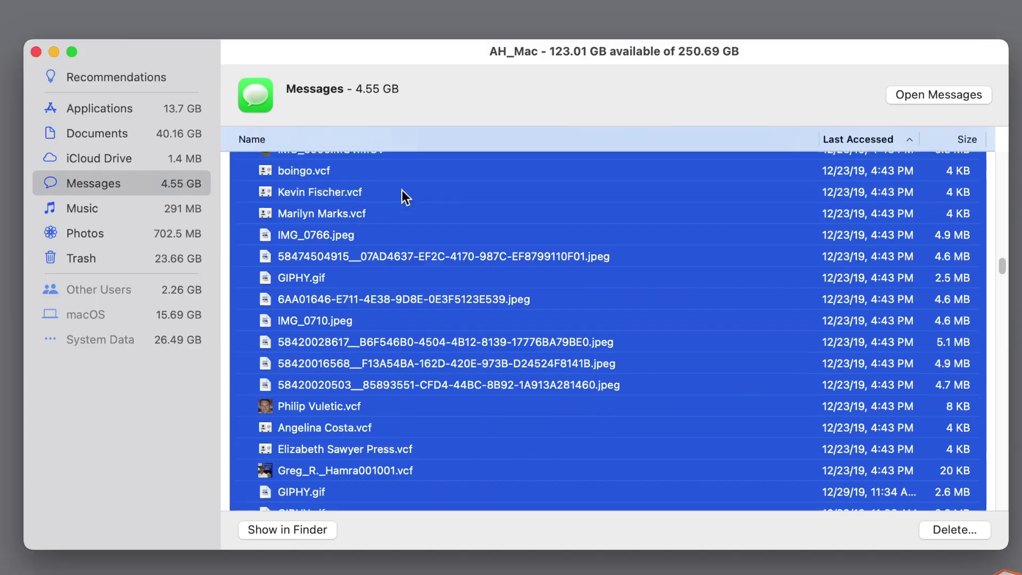
key(BackSpace)
click(613, 385)
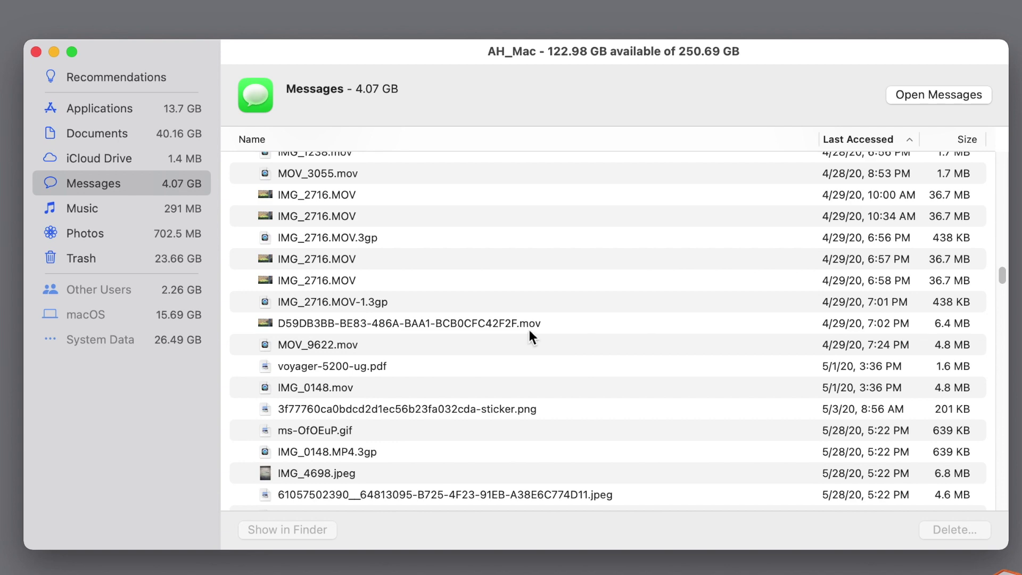
scroll(410, 166, up, 3)
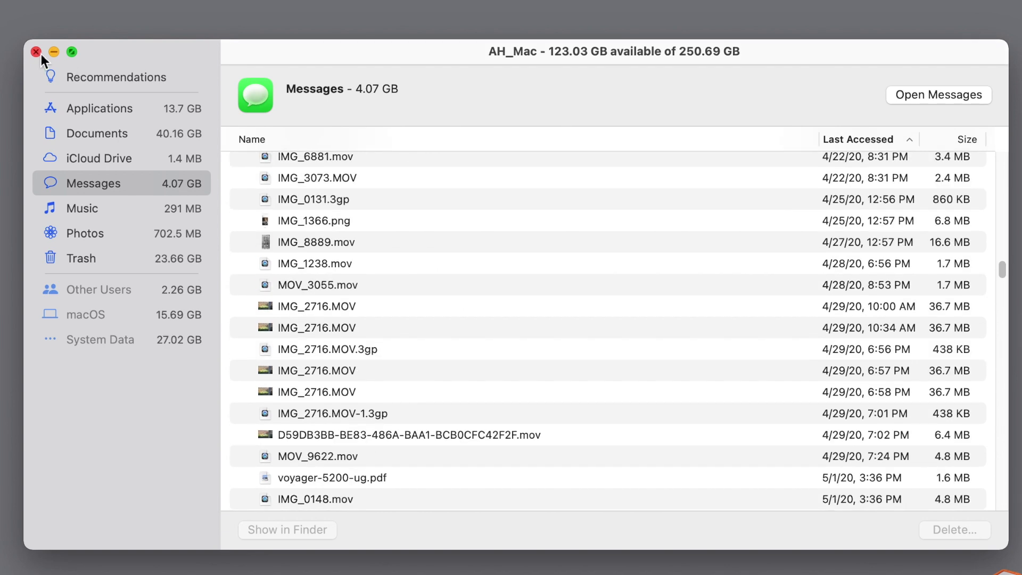